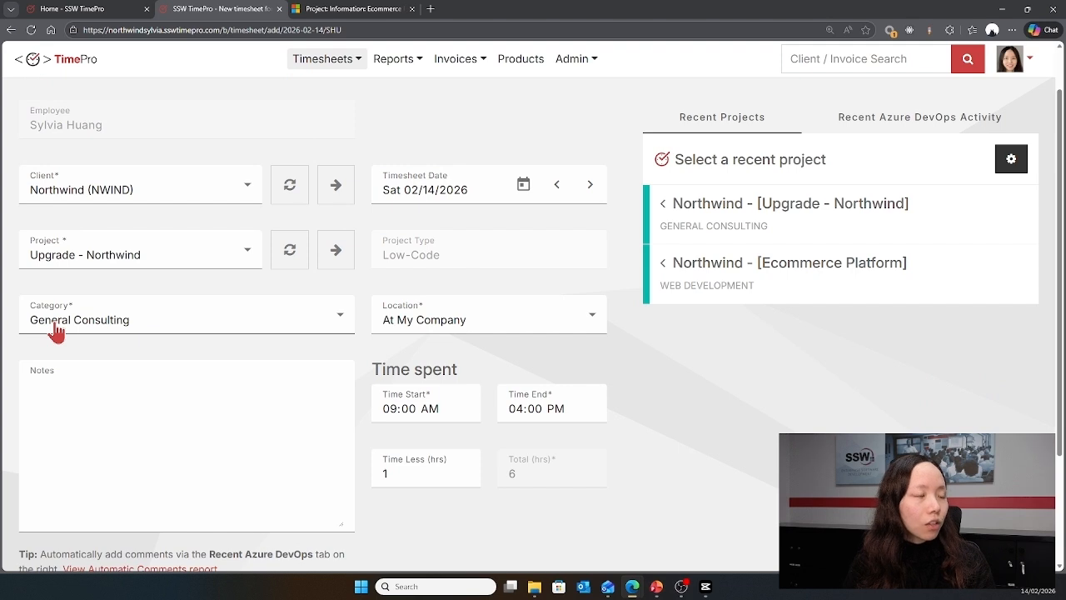
# Switch the timesheet's project to Ecommerce Platform and start adding a new iteration in Dynamics 365
pyautogui.click(247, 259)
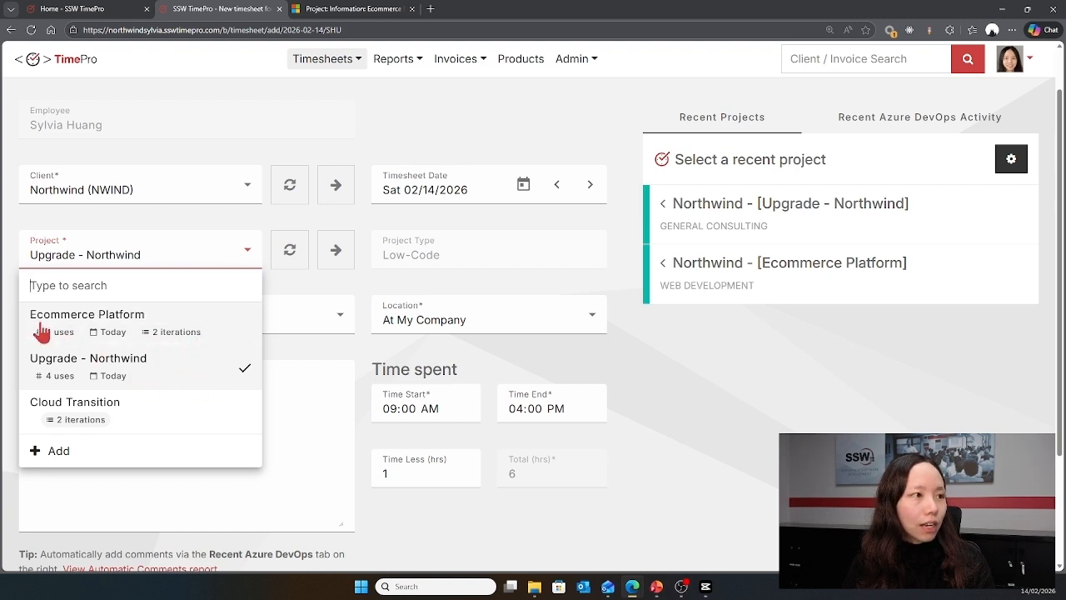
pyautogui.click(161, 324)
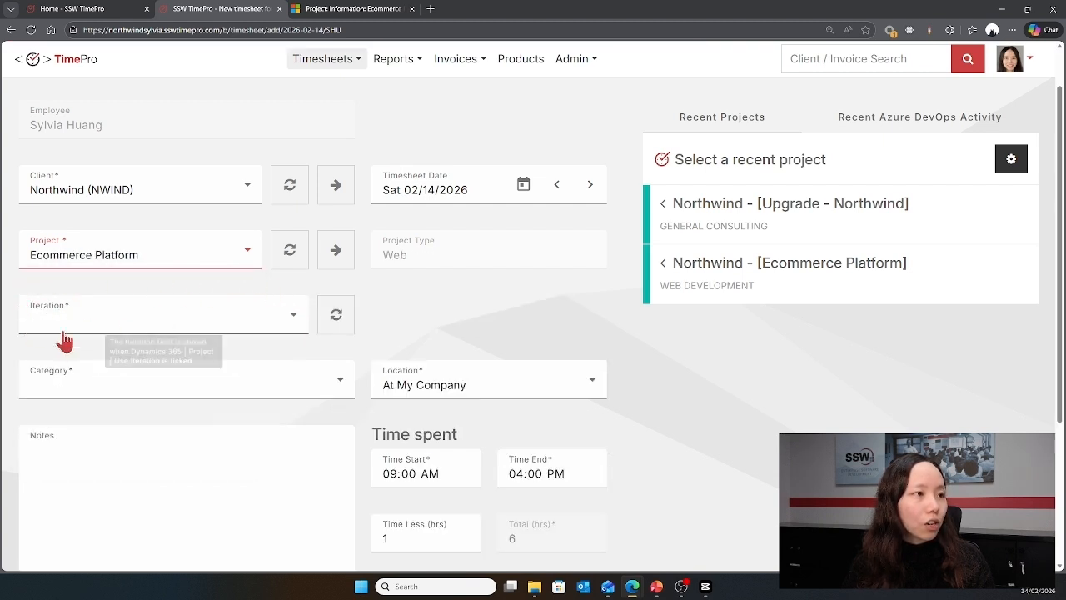
pyautogui.scroll(-1, 216, 342)
pyautogui.click(287, 267)
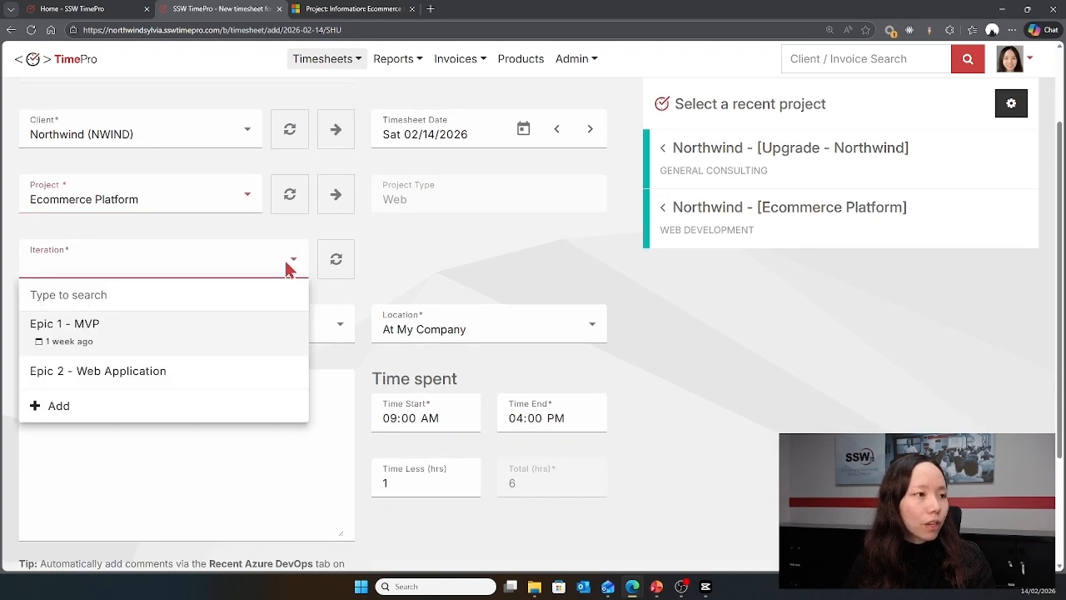
pyautogui.click(57, 410)
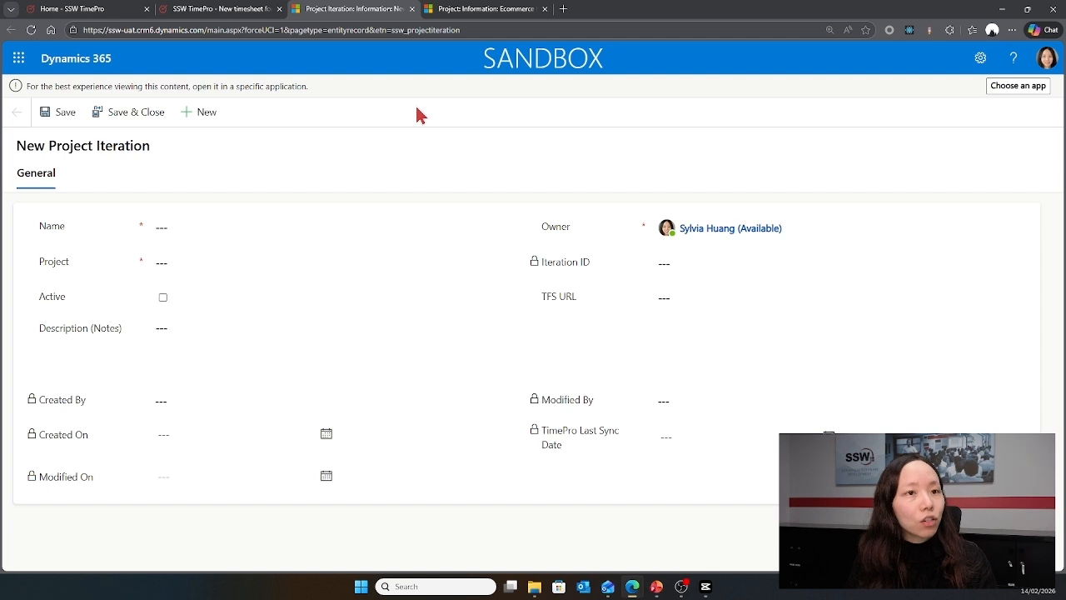
# Check the Ecommerce Platform project's Iterations tab in Dynamics 365, then return to the TimePro timesheet
pyautogui.click(471, 10)
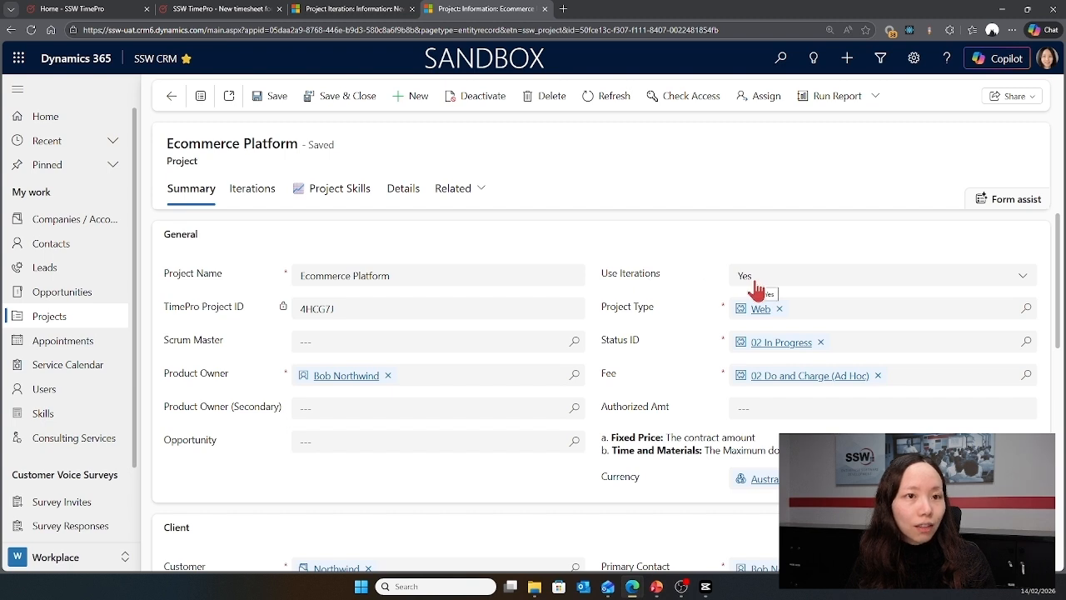
pyautogui.click(258, 191)
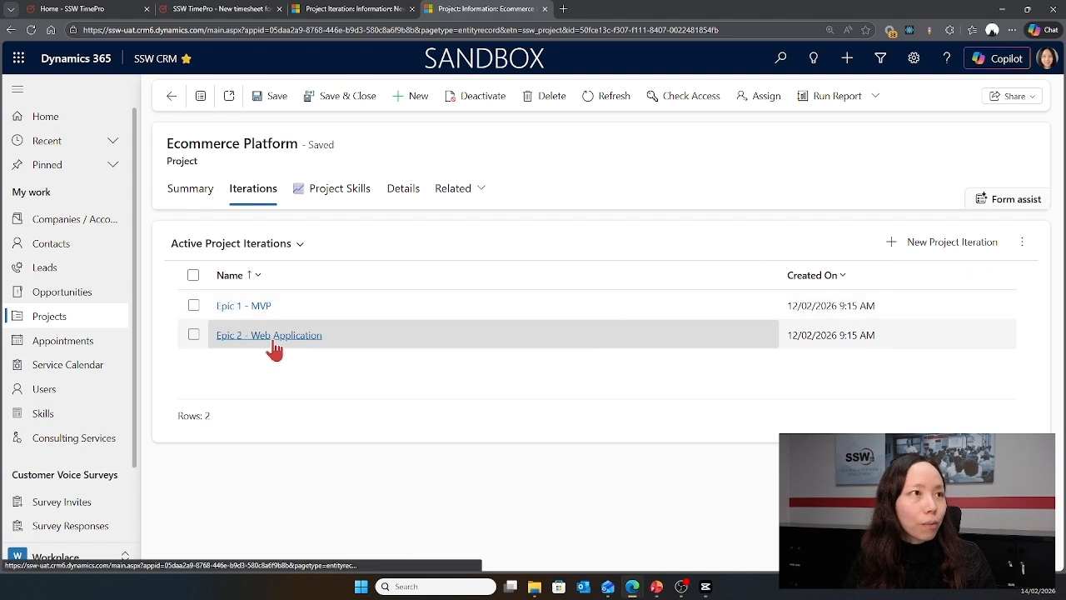
pyautogui.click(210, 15)
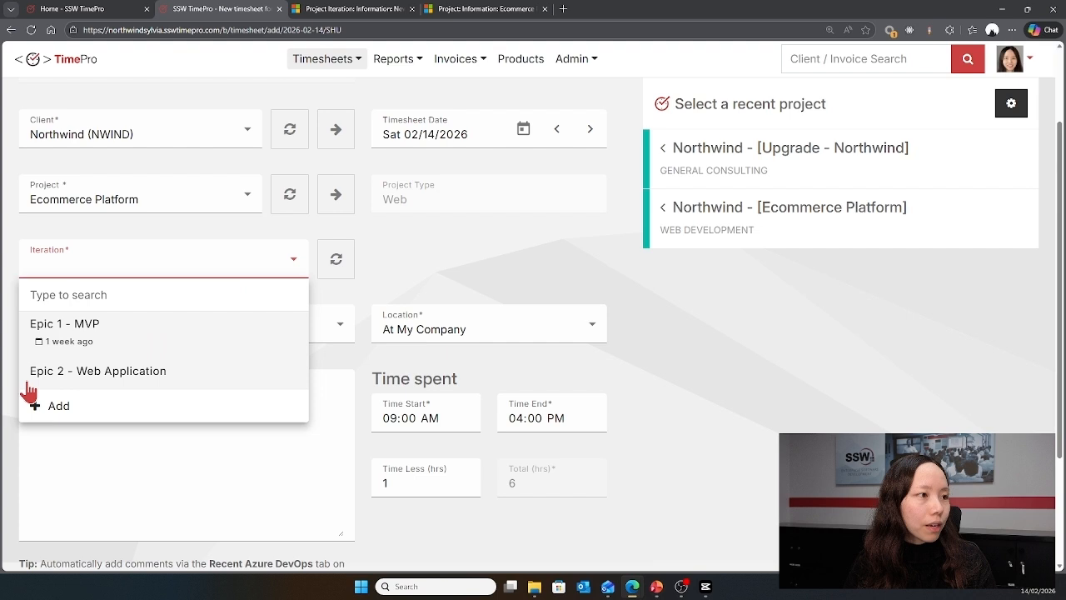
# Set iteration Epic 2 - Web Application and category Web Development, then add the timesheet
pyautogui.click(114, 384)
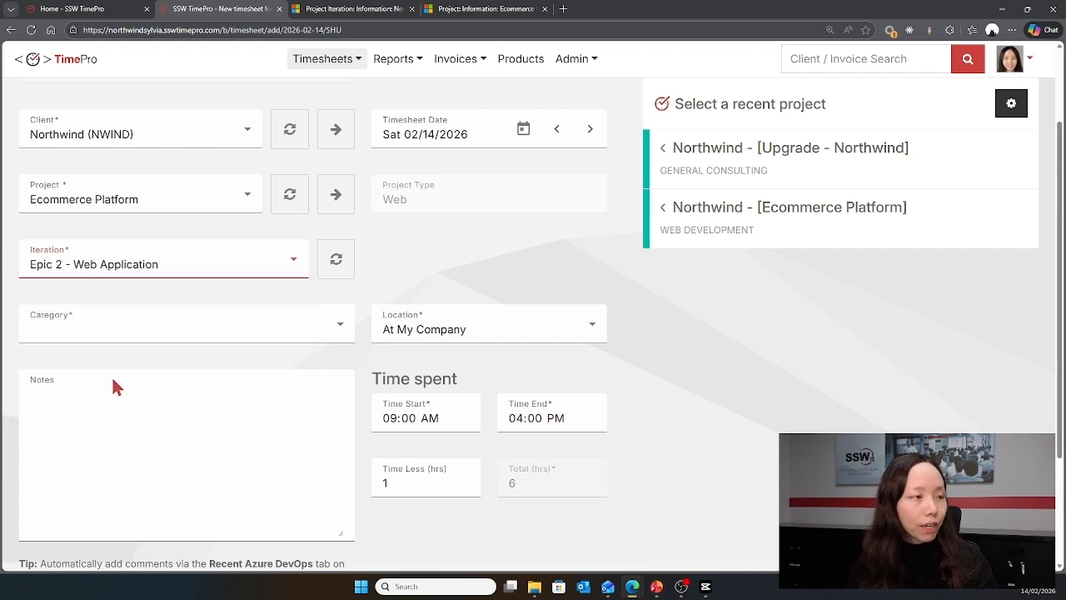
pyautogui.click(271, 340)
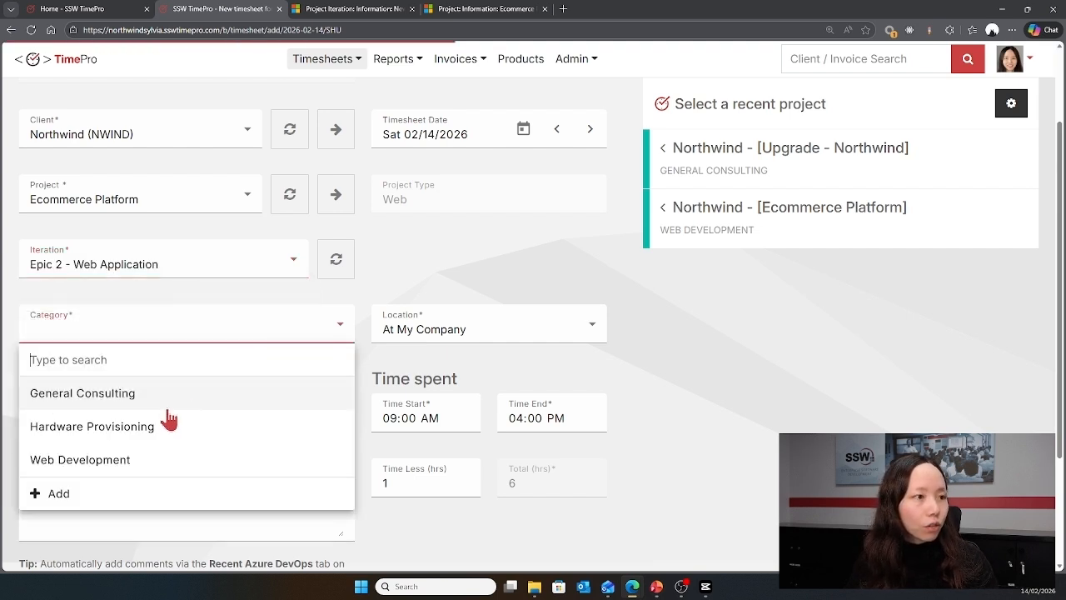
pyautogui.click(143, 461)
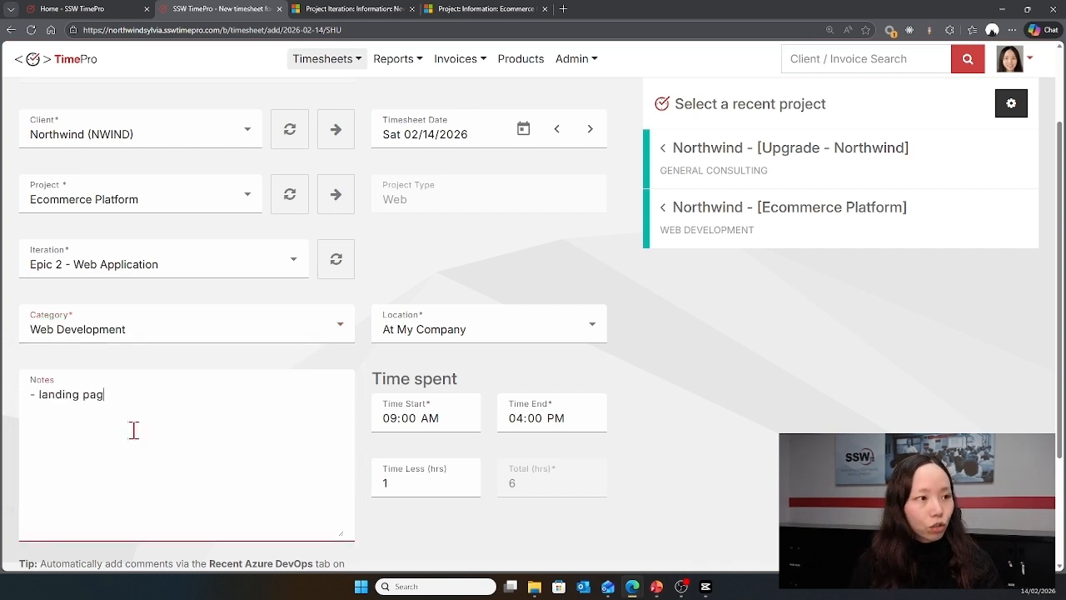
pyautogui.scroll(-2, 133, 430)
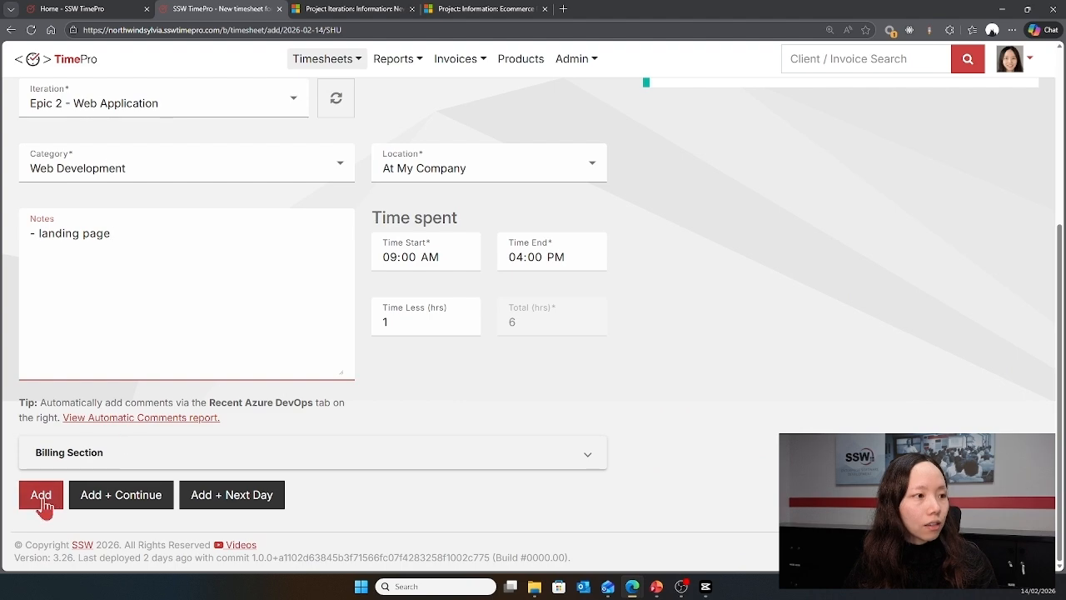
pyautogui.click(41, 496)
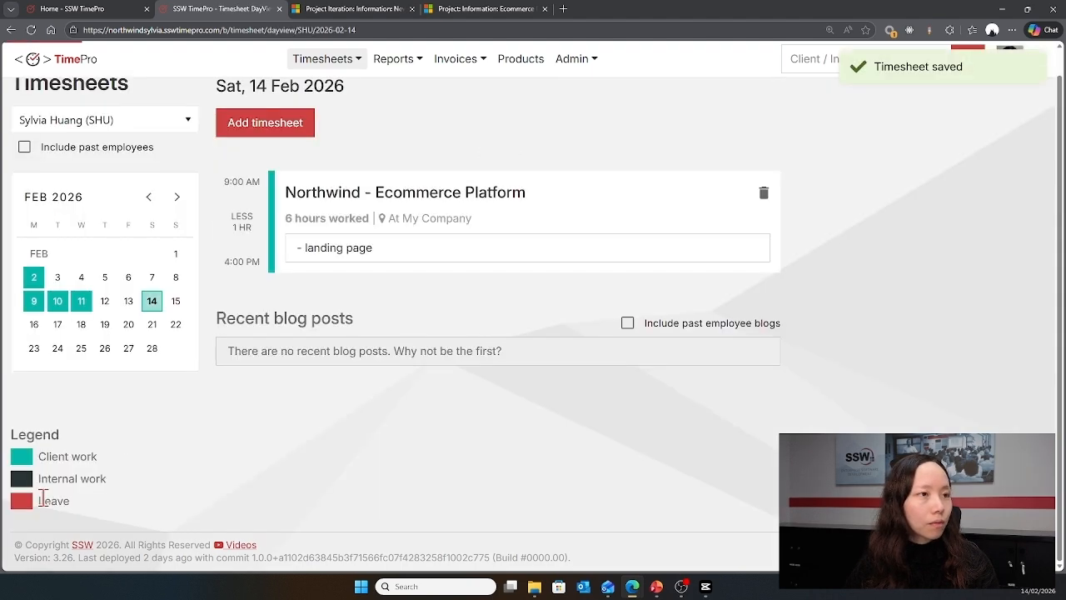
pyautogui.scroll(3, 366, 395)
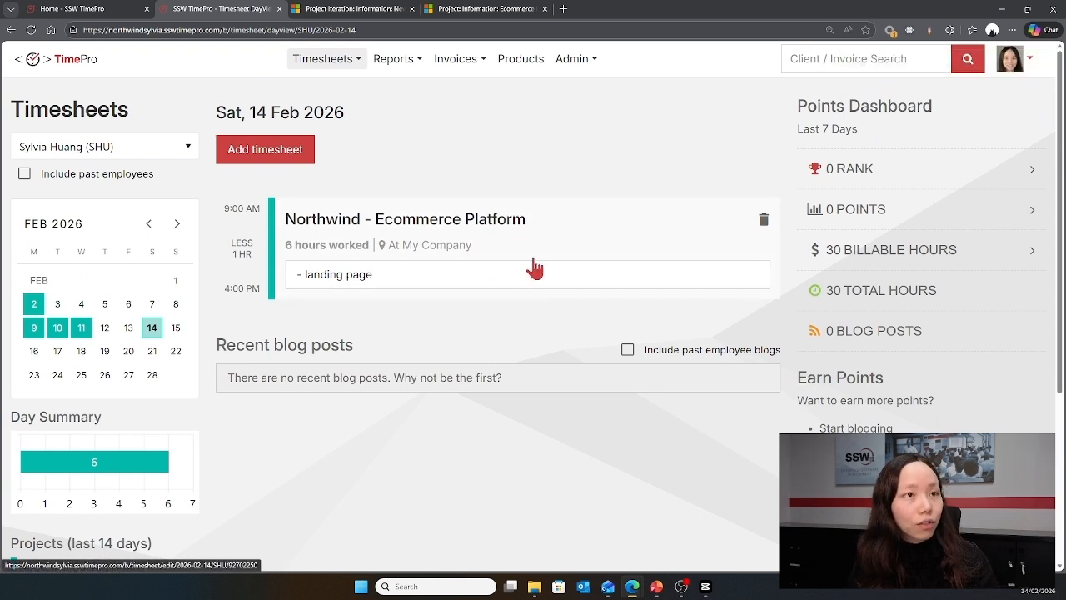
# On Admin > Iterations, select Northwind / Ecommerce Platform and sync its iterations from Dynamics 365
pyautogui.click(586, 65)
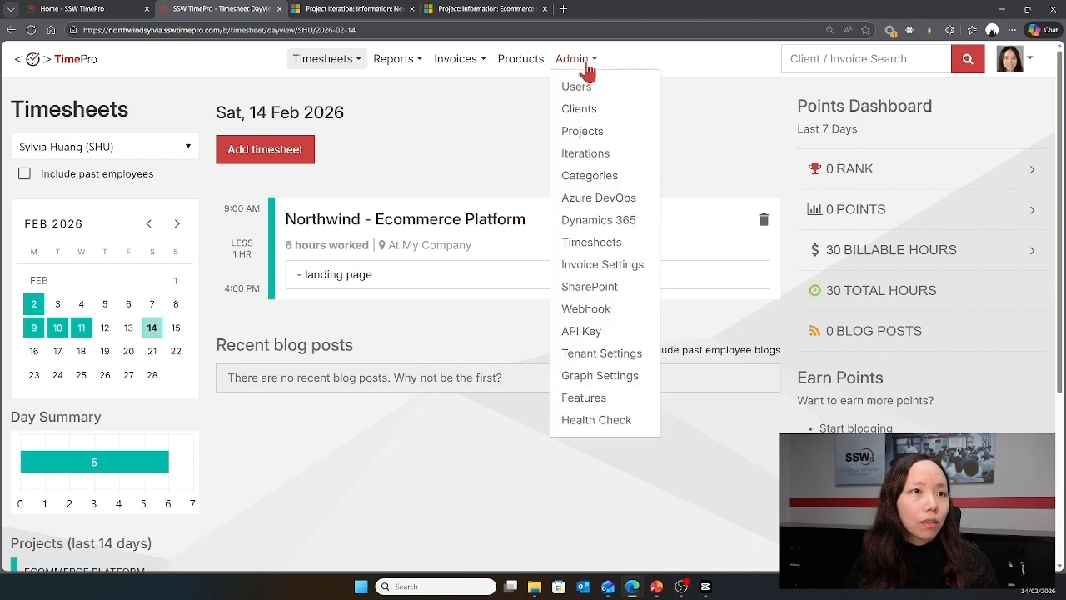
pyautogui.click(605, 156)
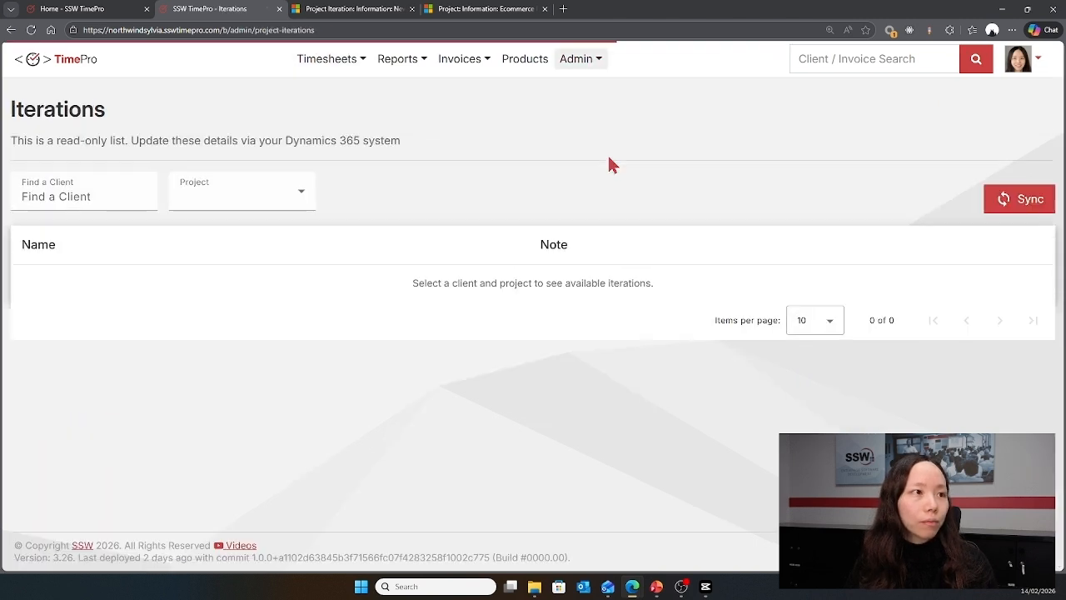
pyautogui.click(95, 195)
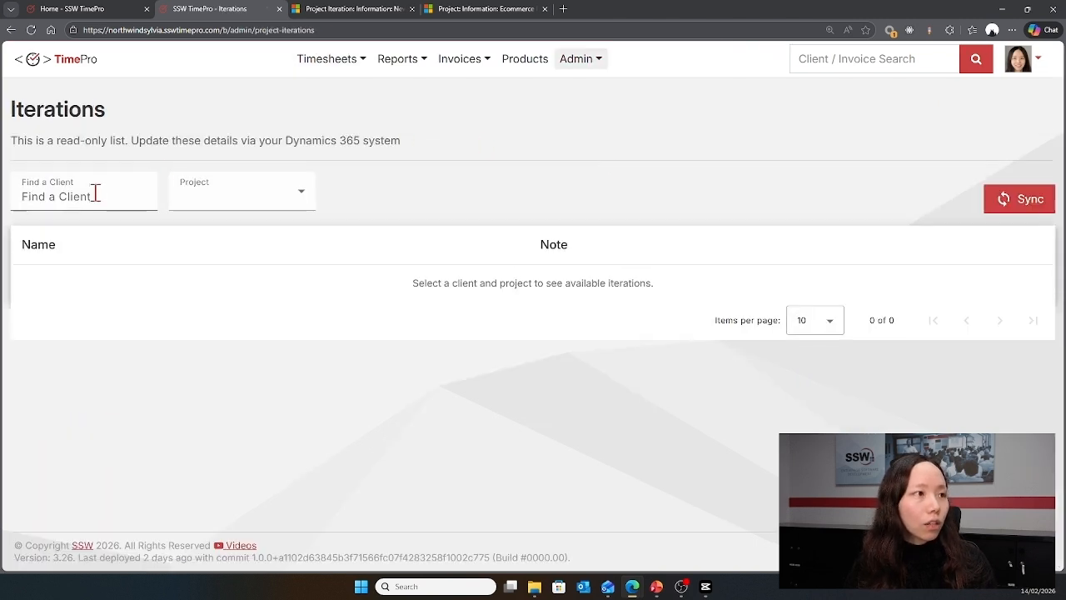
pyautogui.click(82, 231)
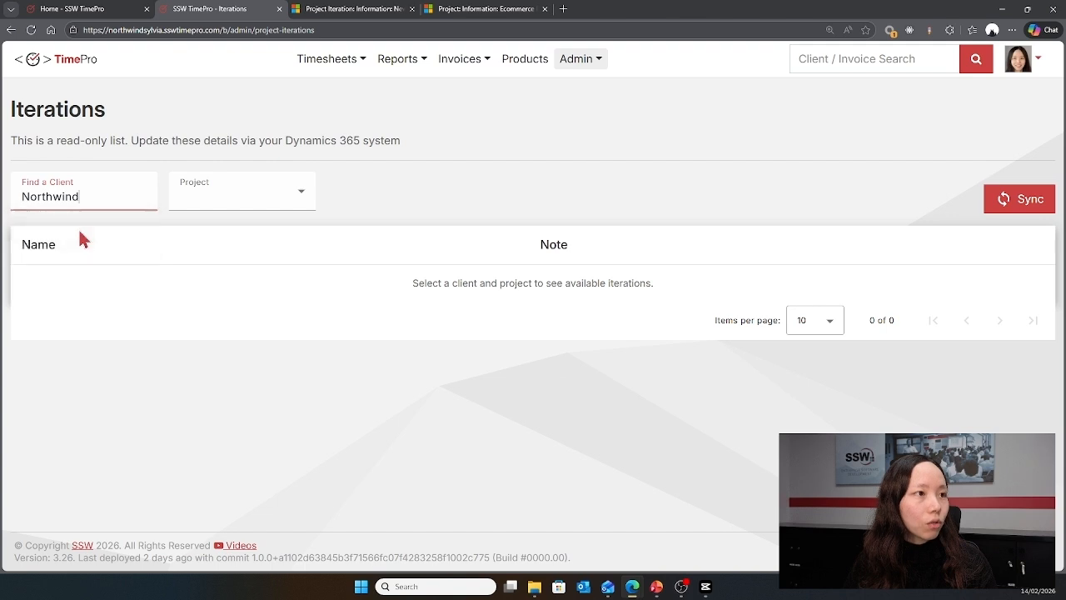
pyautogui.click(297, 204)
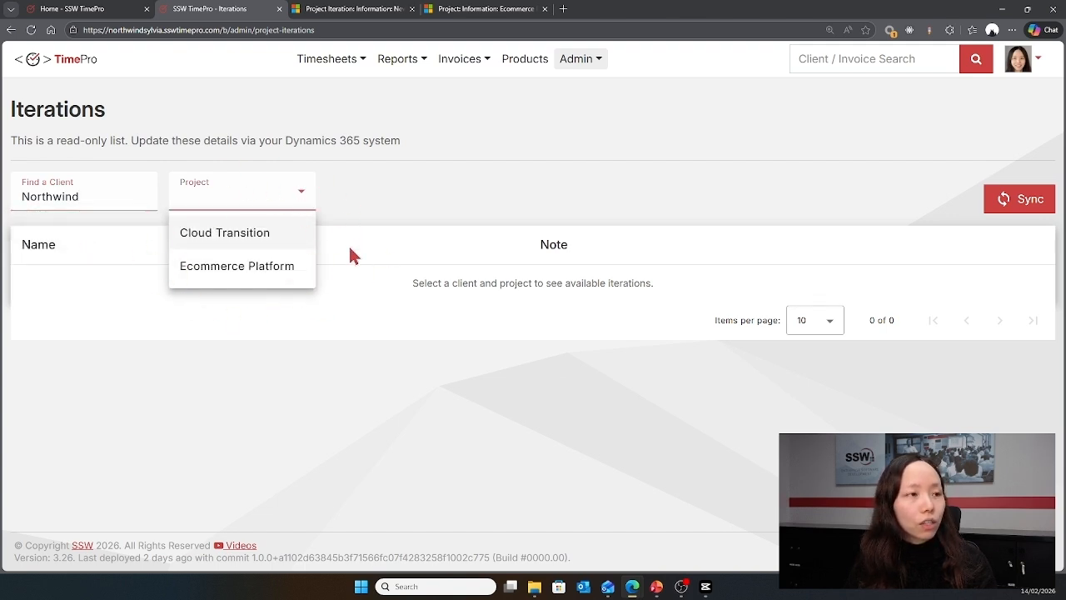
pyautogui.click(218, 268)
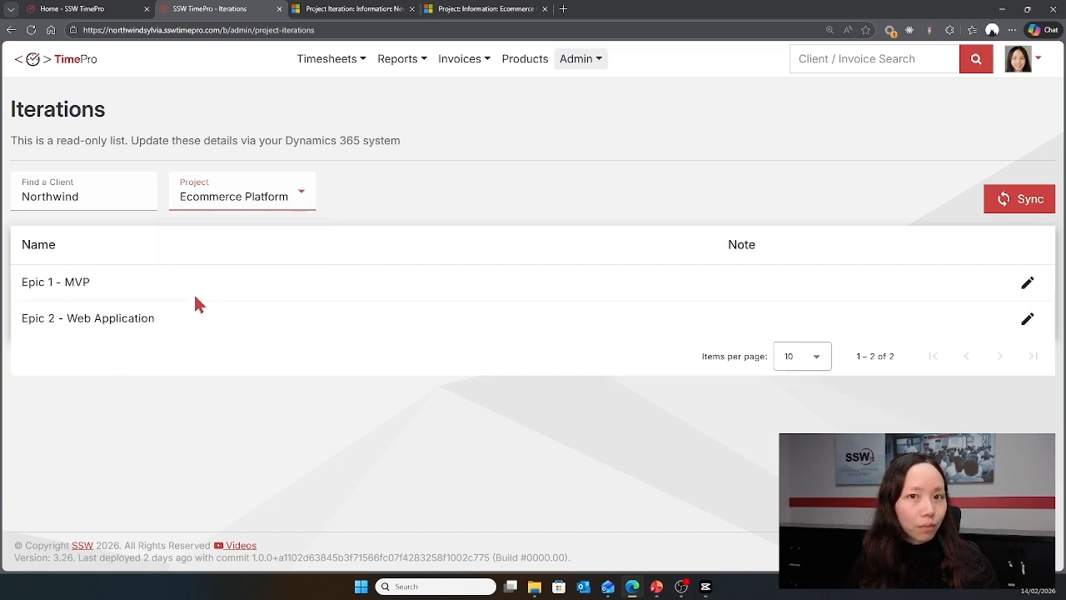
pyautogui.click(1030, 212)
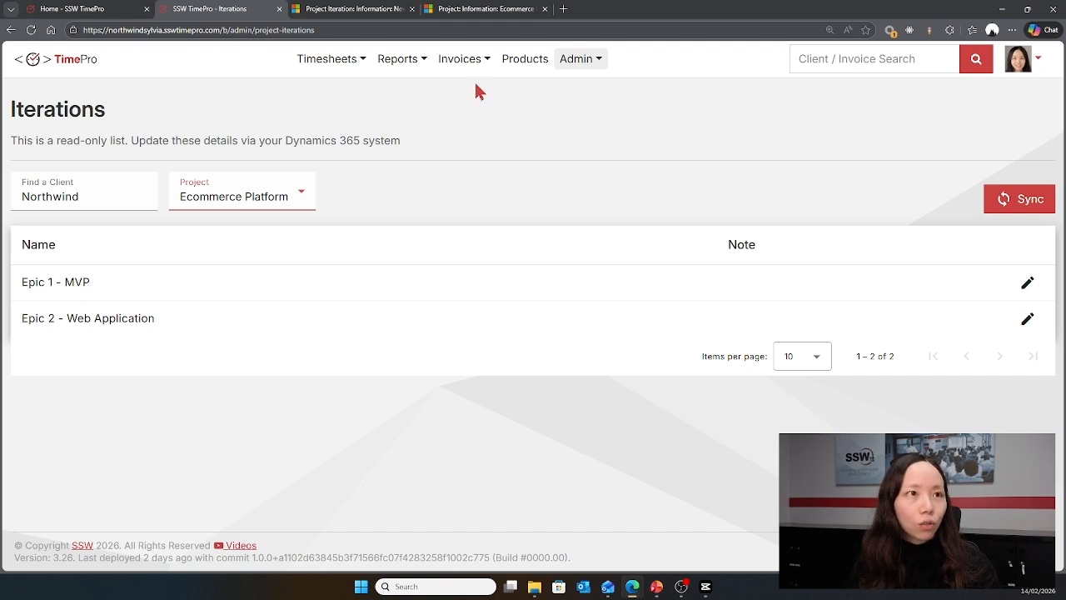
pyautogui.click(462, 60)
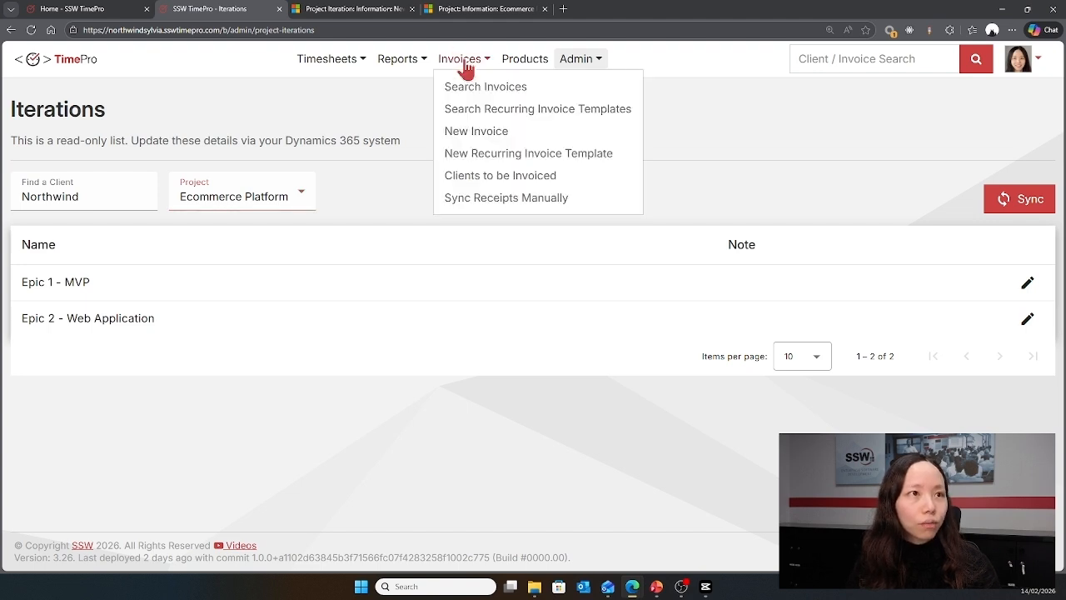
# Create and save a new invoice for client Northwind (NWIND)
pyautogui.click(476, 131)
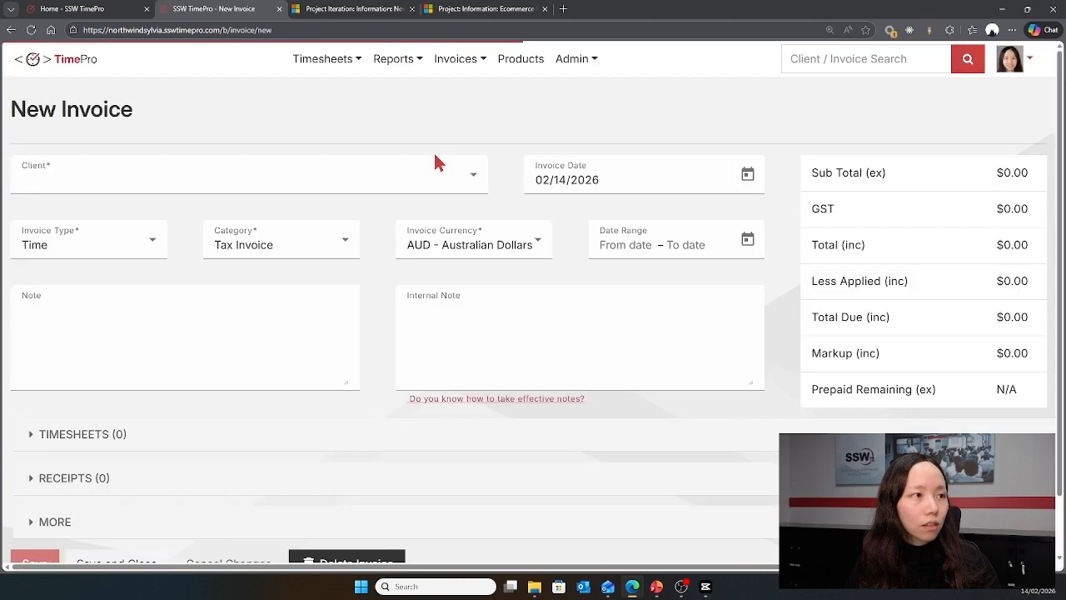
pyautogui.click(441, 181)
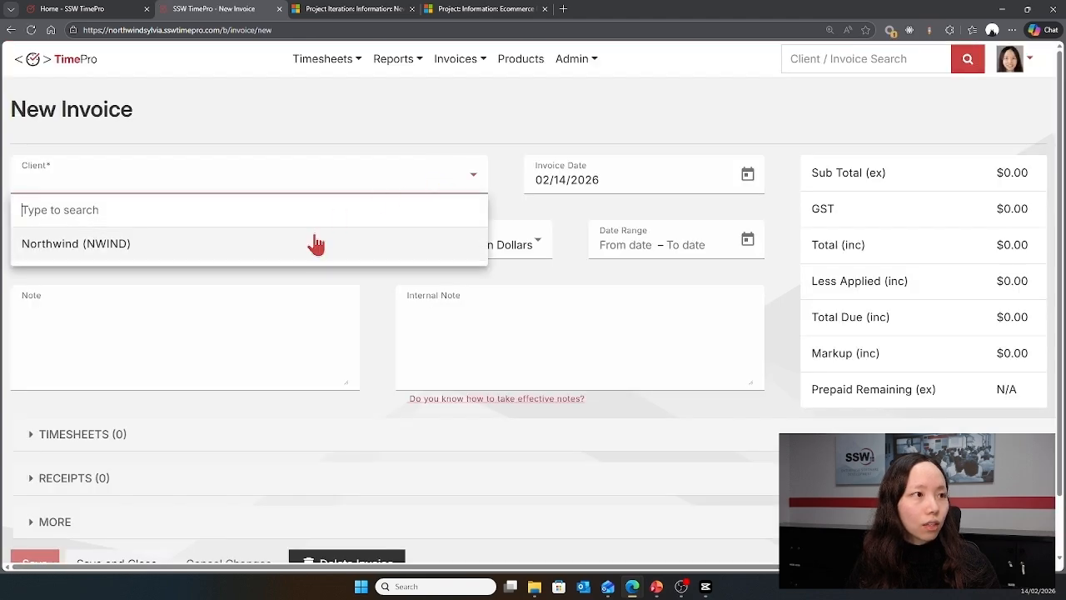
pyautogui.click(293, 250)
pyautogui.scroll(-1, 250, 262)
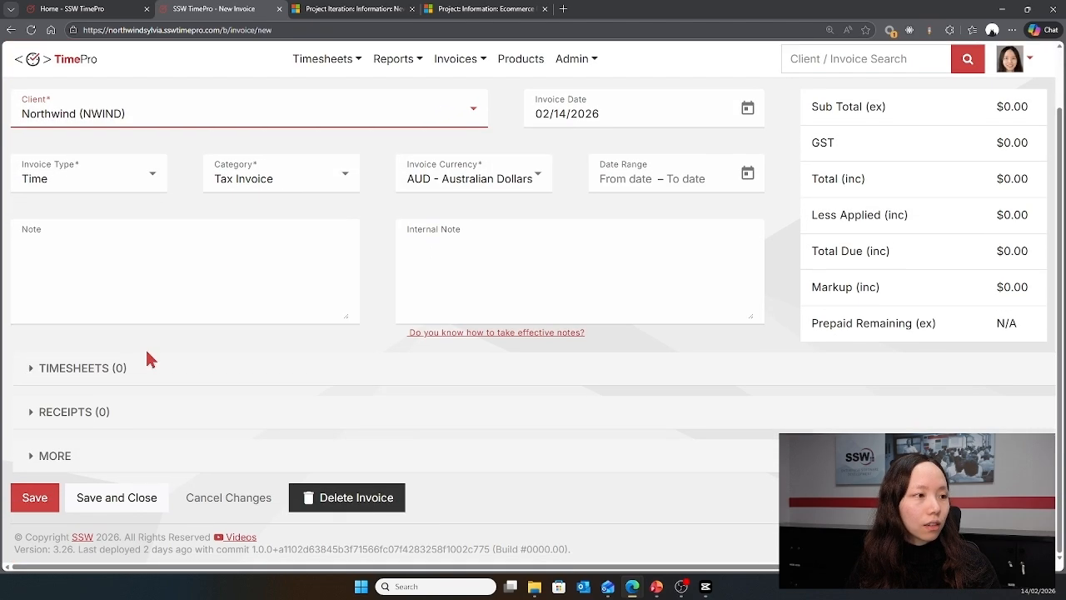
pyautogui.click(36, 500)
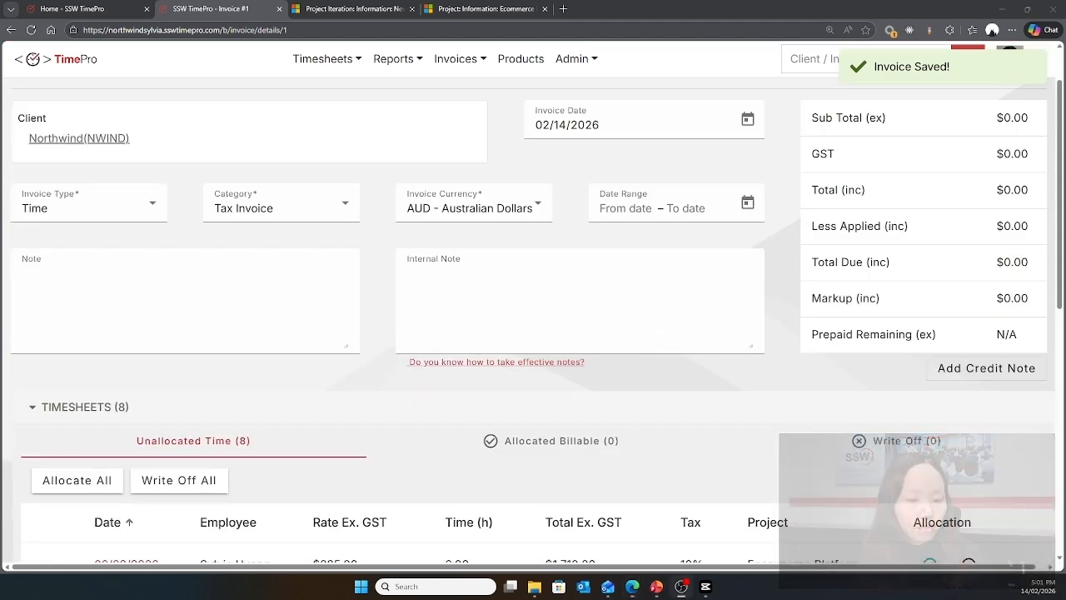
# Allocate the 02/02, 02/09, 02/10 and 02/14 Ecommerce Platform timesheets as billable
pyautogui.scroll(-3, 208, 303)
pyautogui.scroll(-2, 209, 304)
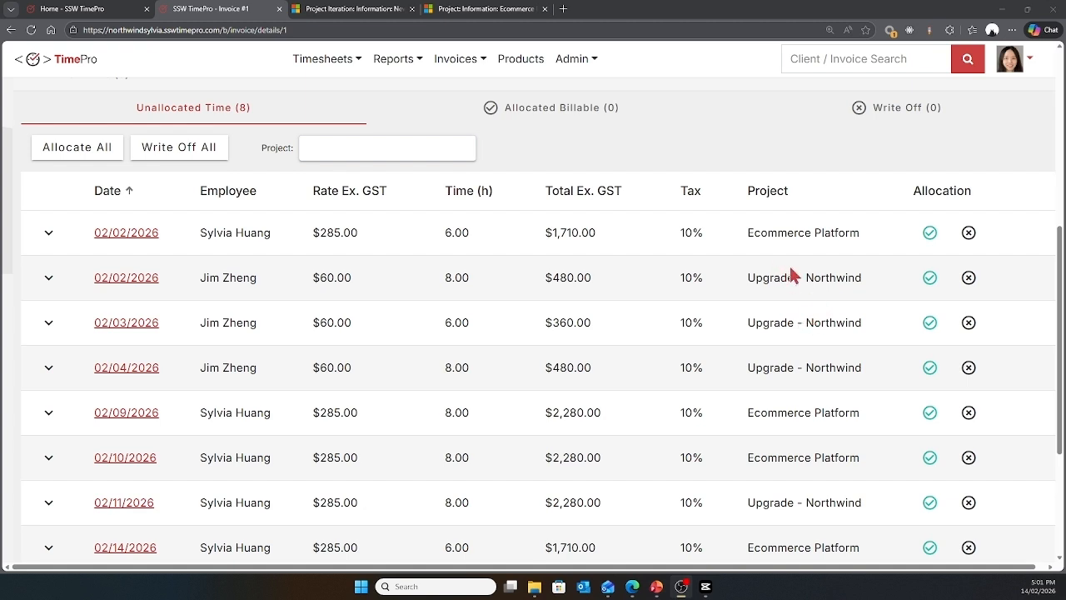
pyautogui.moveTo(750, 237); pyautogui.dragTo(888, 247)
pyautogui.click(881, 252)
pyautogui.click(926, 238)
pyautogui.scroll(-1, 900, 317)
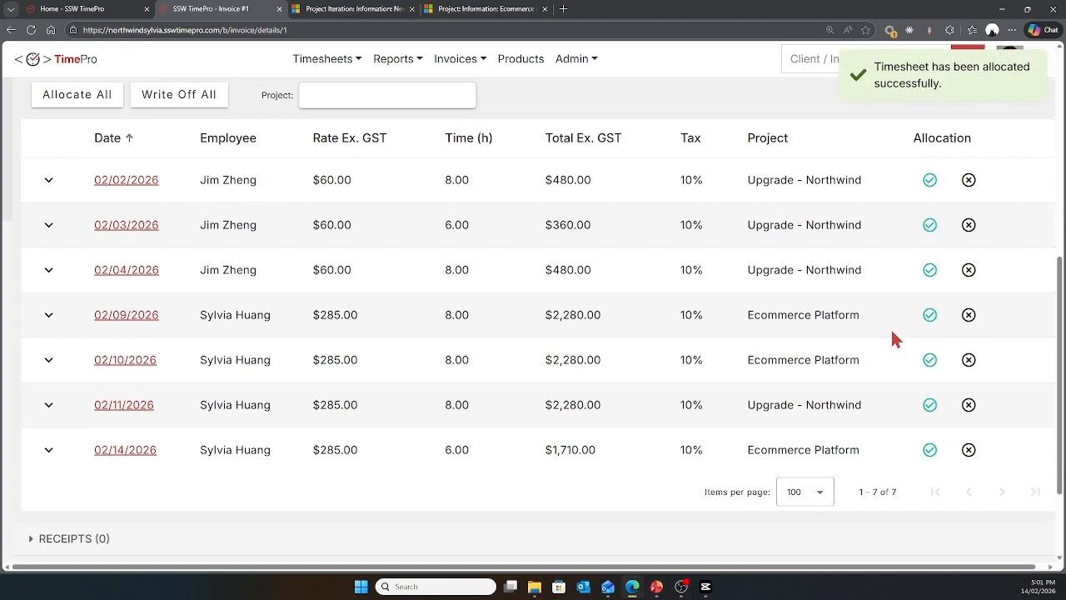
pyautogui.click(931, 313)
pyautogui.click(933, 321)
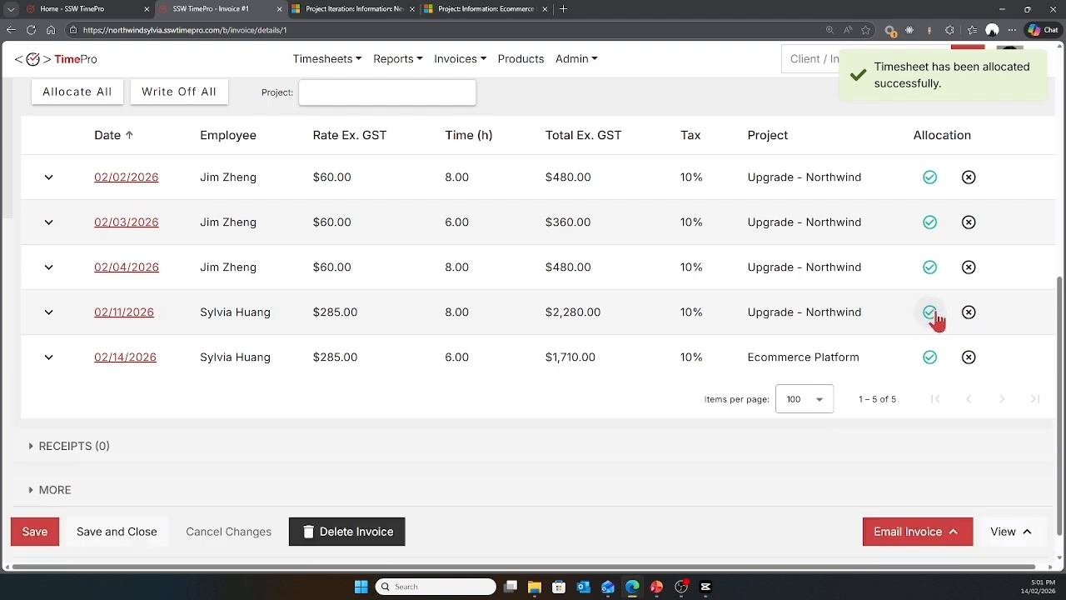
pyautogui.click(928, 357)
pyautogui.scroll(3, 700, 384)
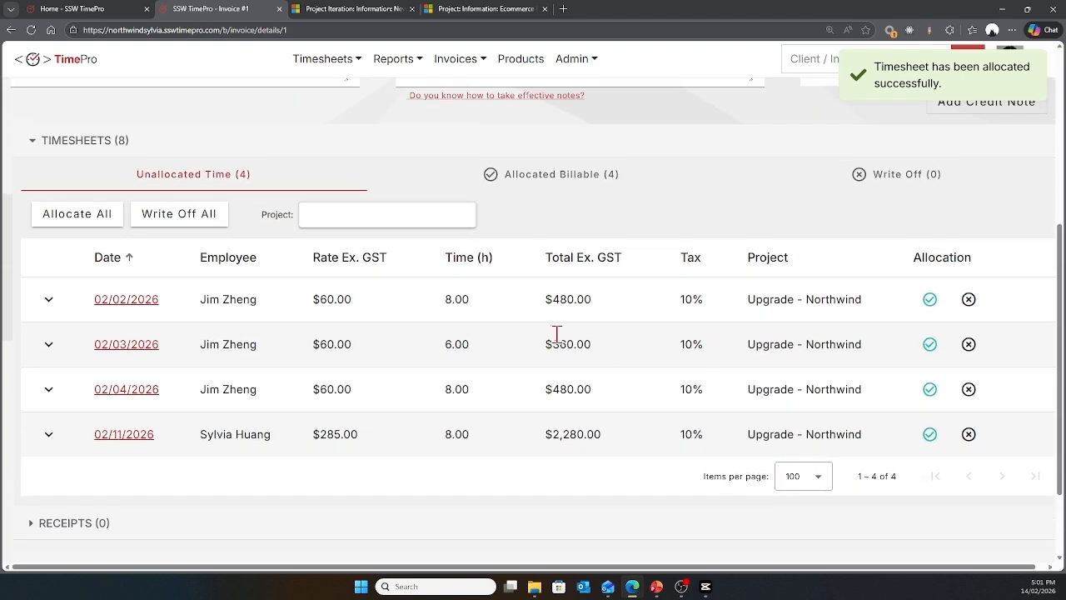
# Review the Allocated Billable timesheets totalling $8,778.00
pyautogui.click(525, 185)
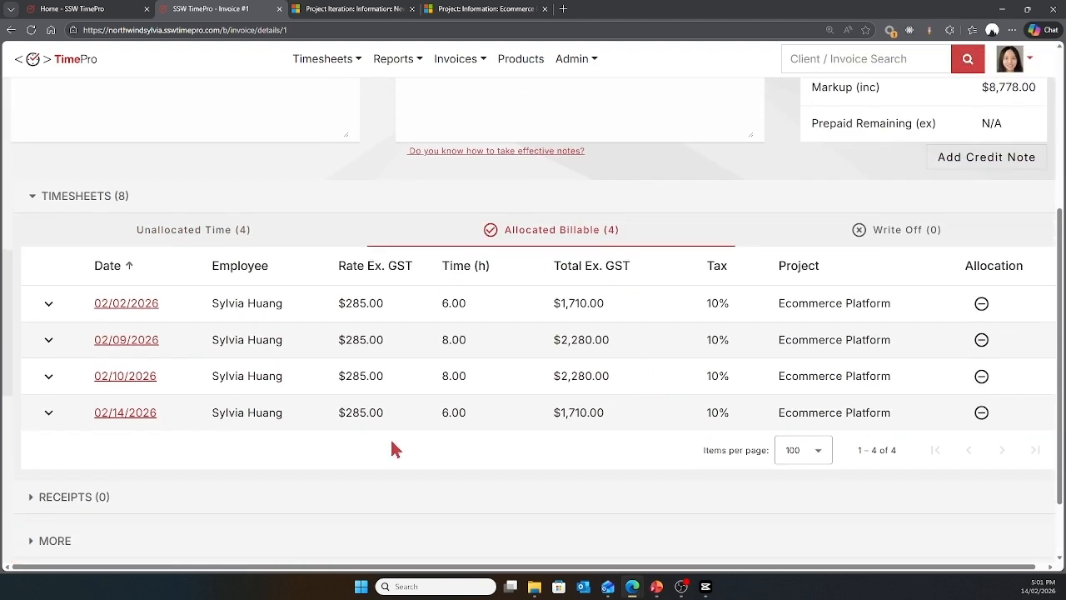
pyautogui.scroll(1, 616, 379)
pyautogui.scroll(2, 643, 392)
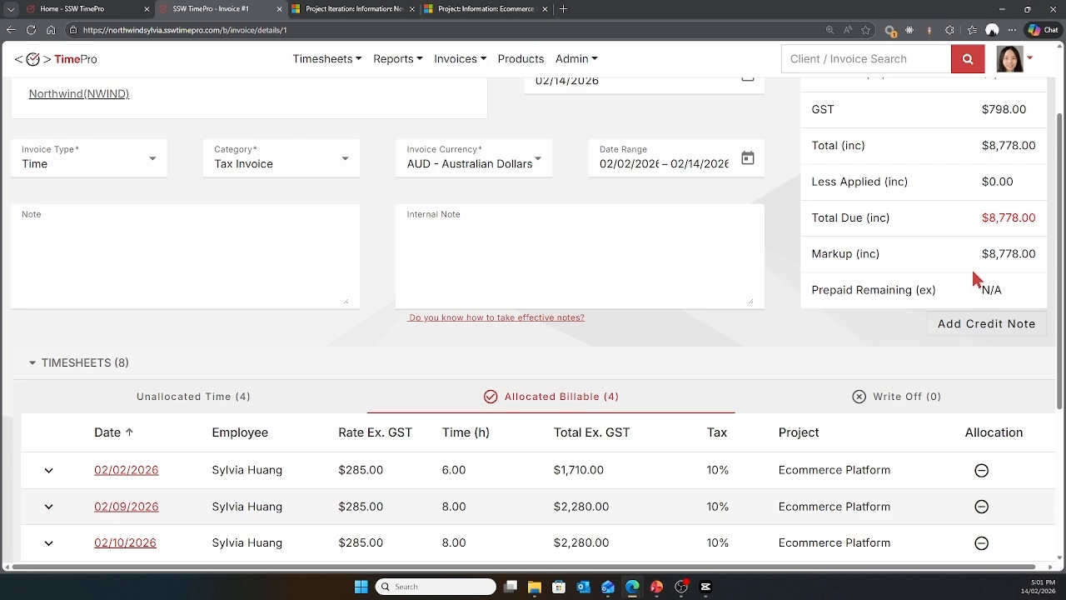
pyautogui.scroll(-3, 972, 270)
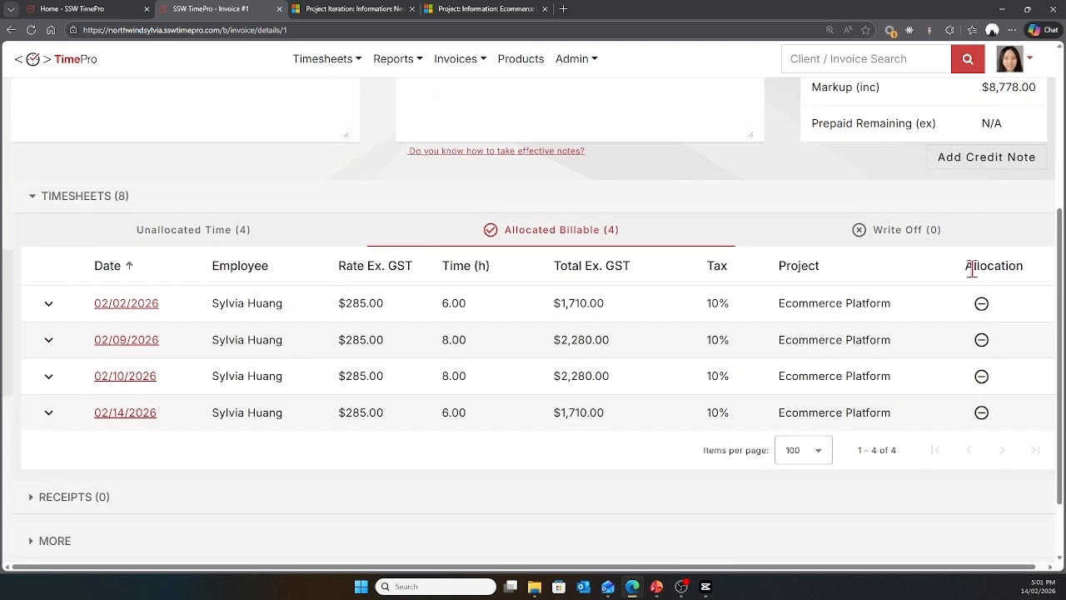
pyautogui.scroll(-2, 973, 270)
# Generate the 123_ClientInvoiceByIteration PDF and scroll to the time charged by iteration
pyautogui.click(1025, 499)
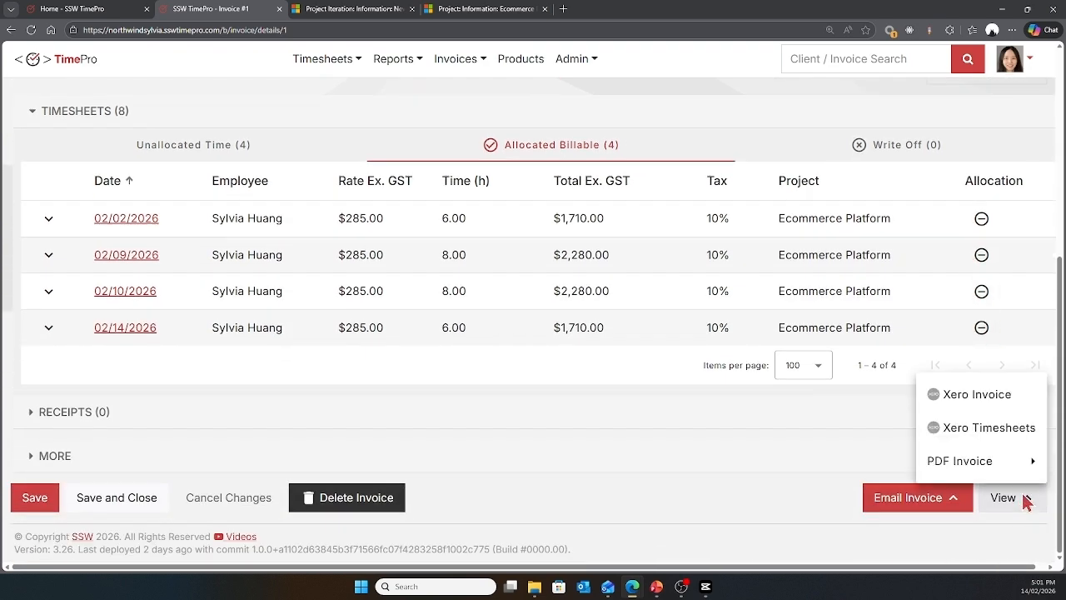
pyautogui.moveTo(994, 475)
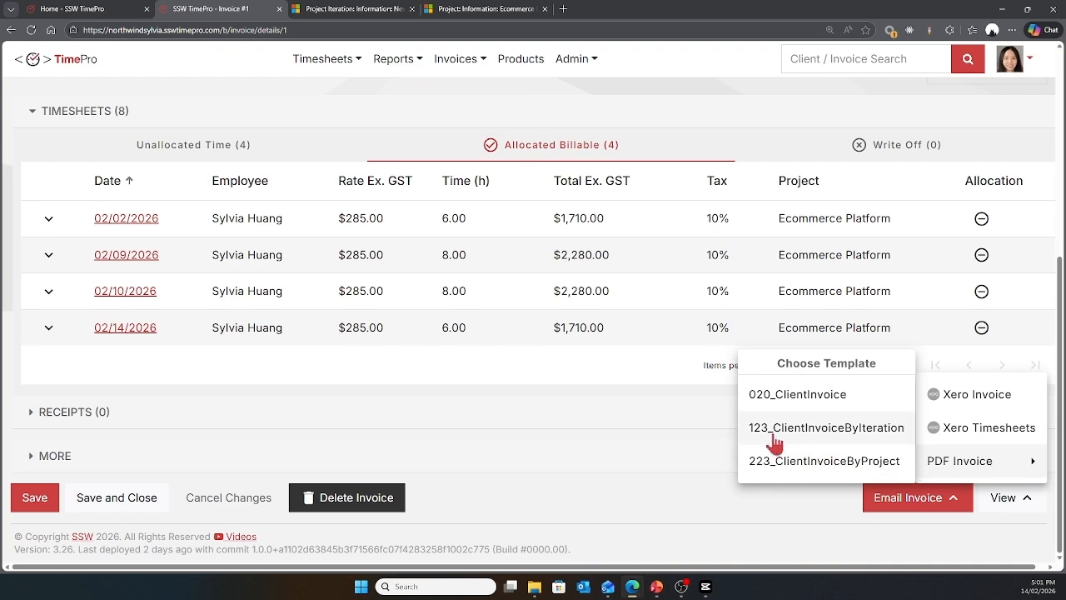
pyautogui.click(901, 434)
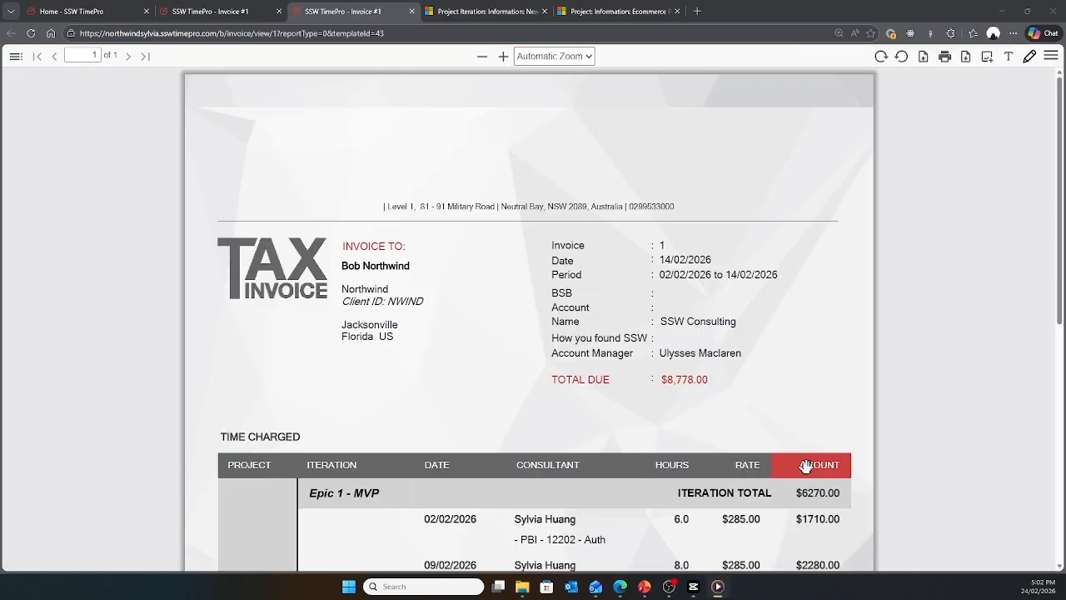
pyautogui.scroll(-4, 808, 436)
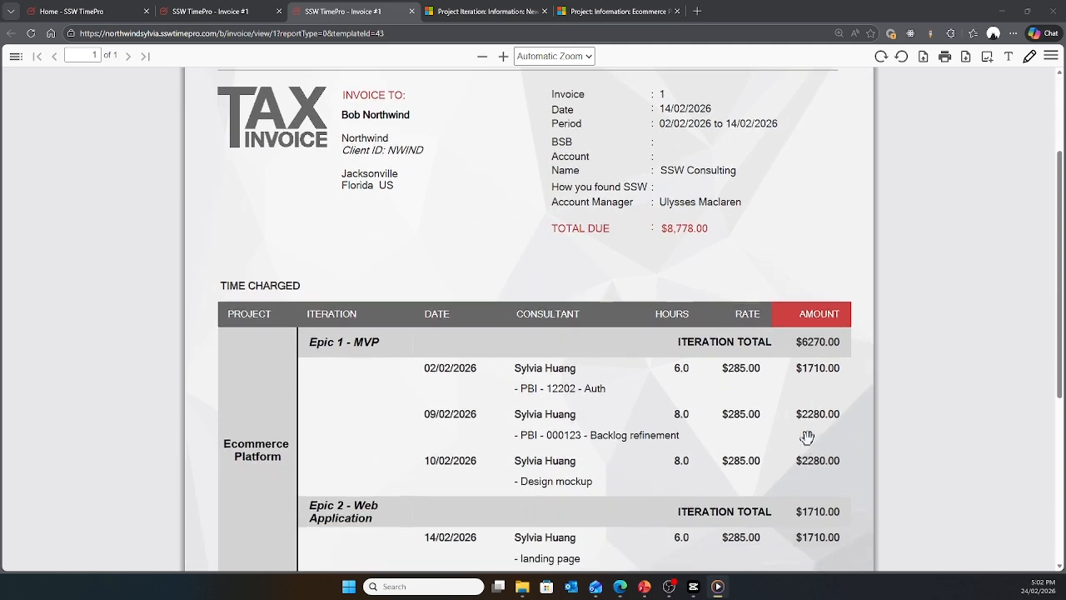